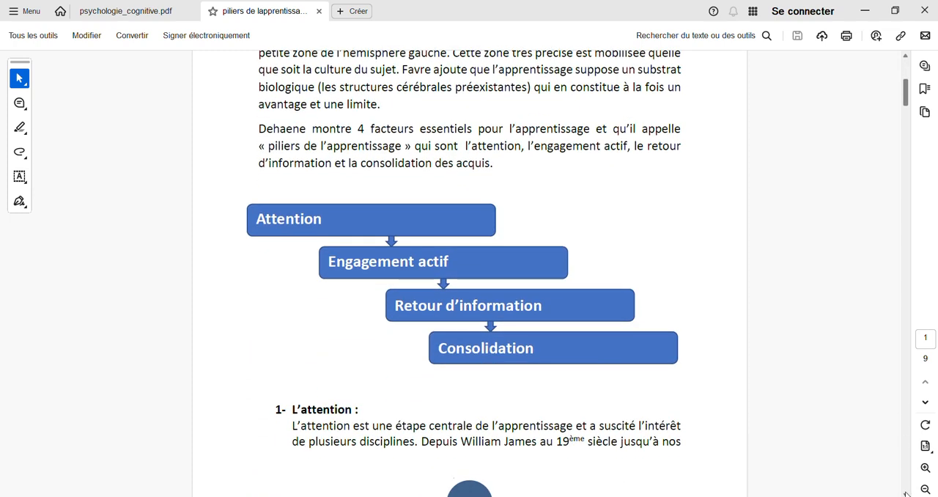
Step: Read through the PDF on the pillars of learning, from the attention section to the consolidation section
{"action": "scroll", "coordinate": [906, 494], "scroll_direction": "down", "scroll_amount": 5}
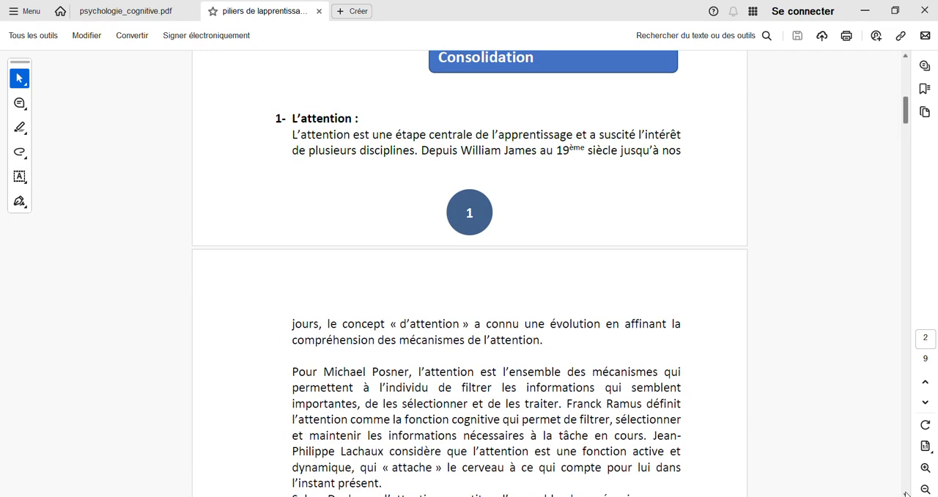
{"action": "scroll", "coordinate": [906, 494], "scroll_direction": "down", "scroll_amount": 10}
{"action": "scroll", "coordinate": [906, 494], "scroll_direction": "down", "scroll_amount": 7}
{"action": "scroll", "coordinate": [906, 493], "scroll_direction": "down", "scroll_amount": 8}
{"action": "scroll", "coordinate": [906, 494], "scroll_direction": "down", "scroll_amount": 13}
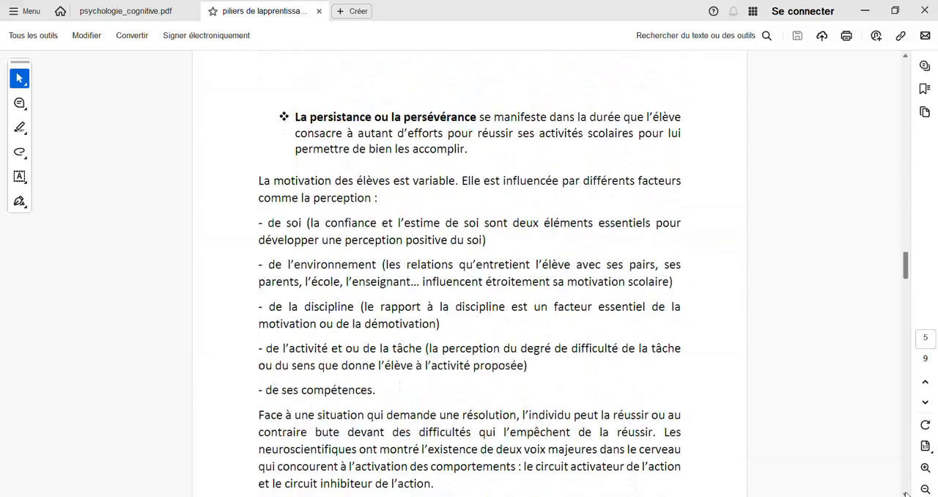
{"action": "scroll", "coordinate": [906, 493], "scroll_direction": "down", "scroll_amount": 9}
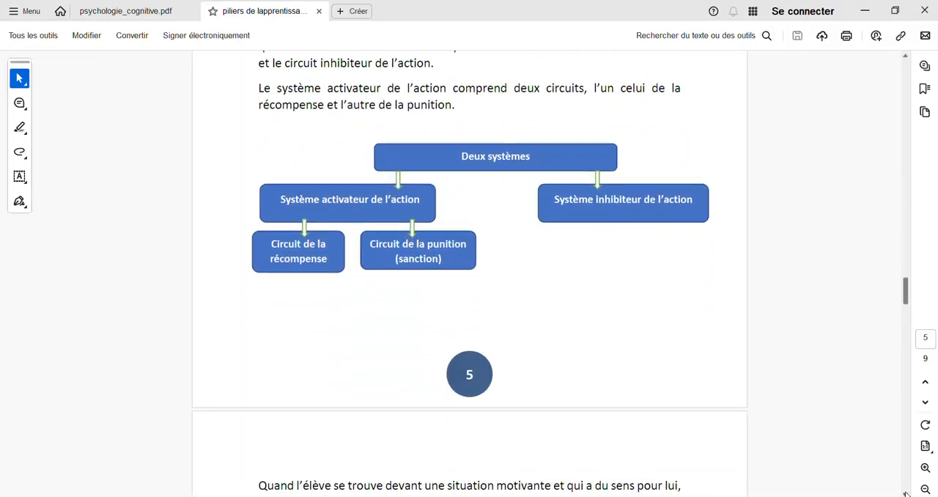
{"action": "scroll", "coordinate": [906, 494], "scroll_direction": "down", "scroll_amount": 3}
{"action": "scroll", "coordinate": [906, 494], "scroll_direction": "down", "scroll_amount": 9}
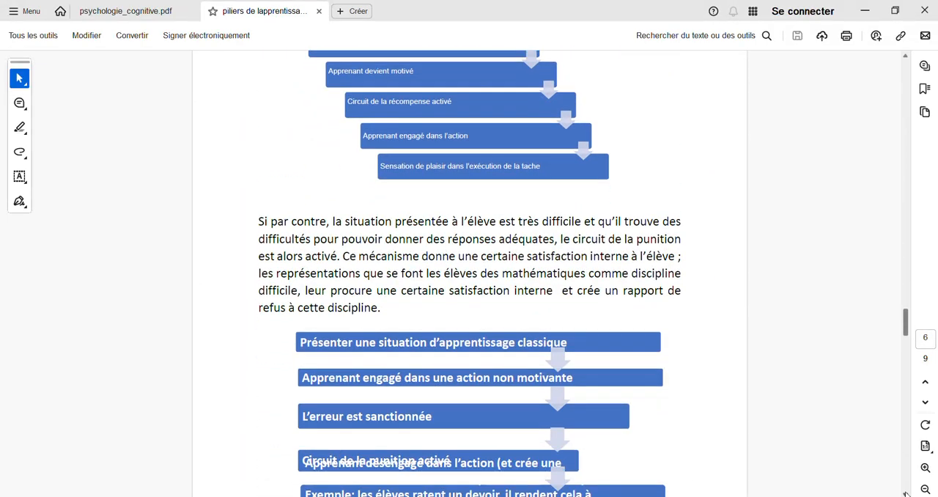
{"action": "scroll", "coordinate": [906, 494], "scroll_direction": "down", "scroll_amount": 9}
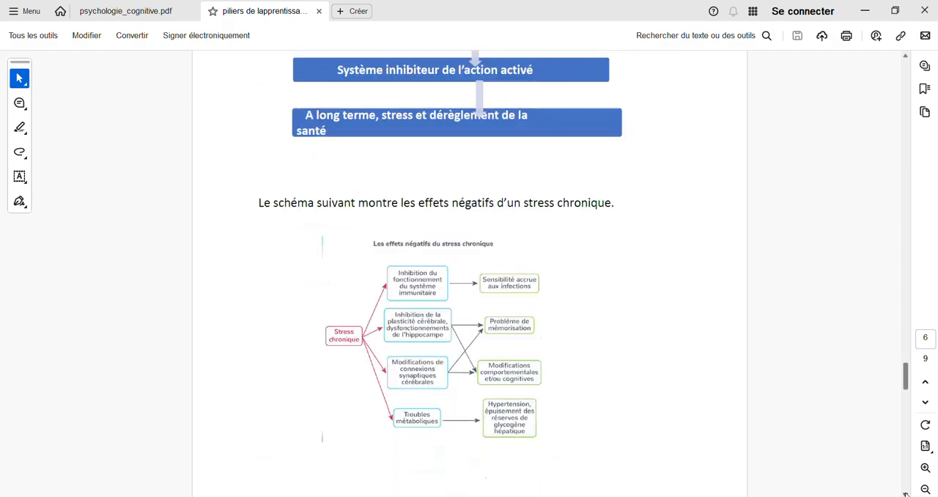
{"action": "scroll", "coordinate": [906, 494], "scroll_direction": "down", "scroll_amount": 5}
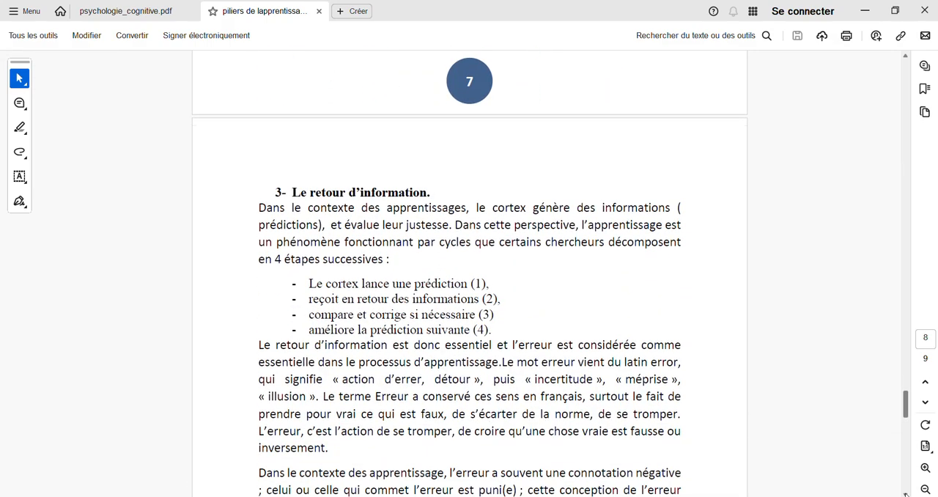
{"action": "scroll", "coordinate": [906, 494], "scroll_direction": "down", "scroll_amount": 10}
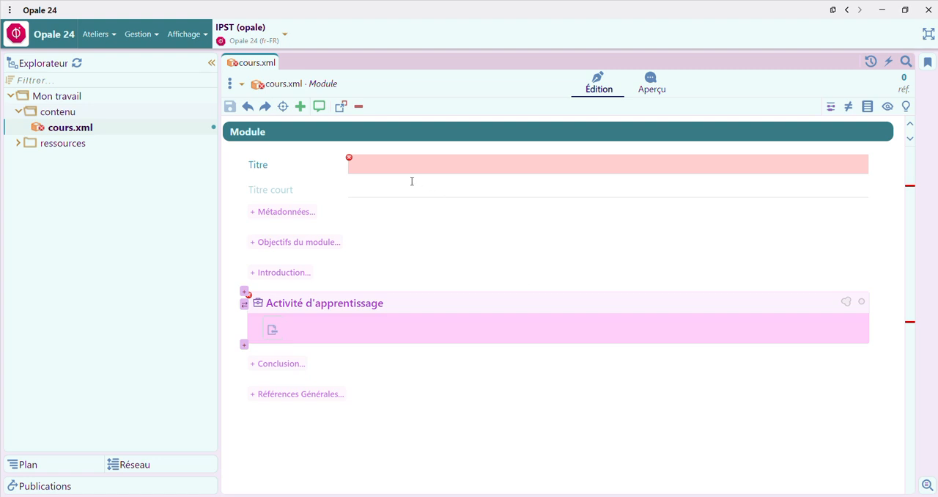
Step: Copy the heading "Les piliers de l'apprentissage" from the PDF into the Opale module's title field
{"action": "left_click", "coordinate": [379, 163]}
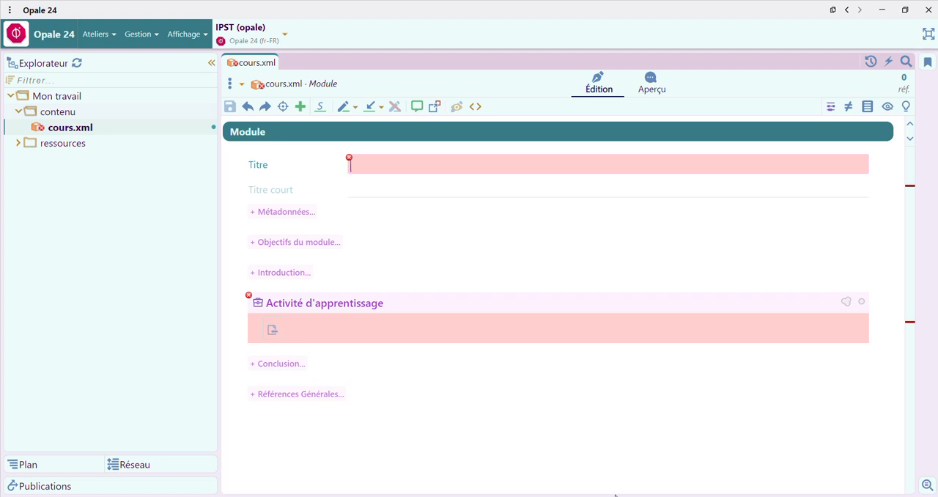
{"action": "mouse_move", "coordinate": [653, 496]}
{"action": "left_click", "coordinate": [723, 468]}
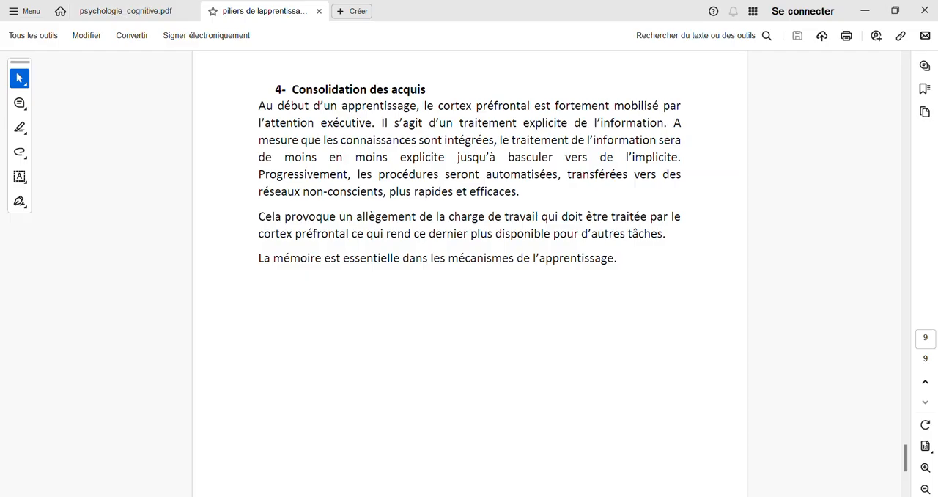
{"action": "left_click_drag", "start_coordinate": [906, 463], "coordinate": [879, 37]}
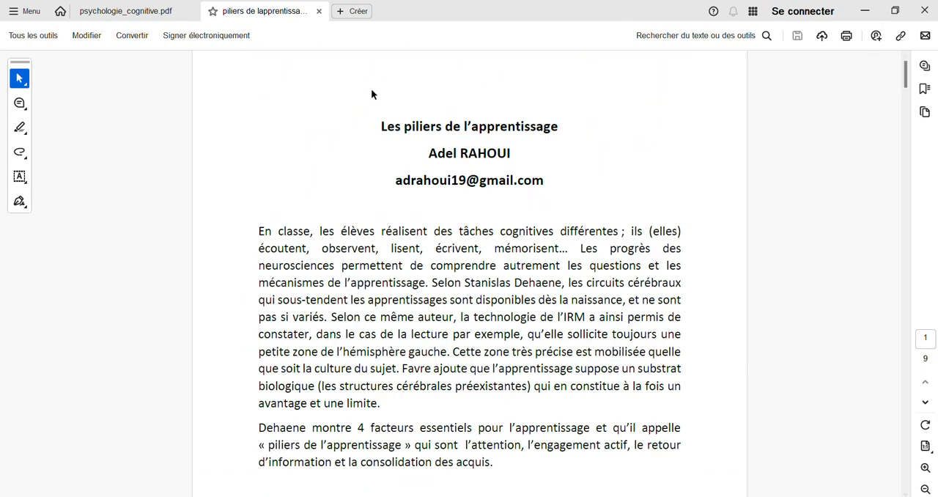
{"action": "left_click_drag", "start_coordinate": [379, 126], "coordinate": [570, 132]}
{"action": "key", "text": "ctrl+c"}
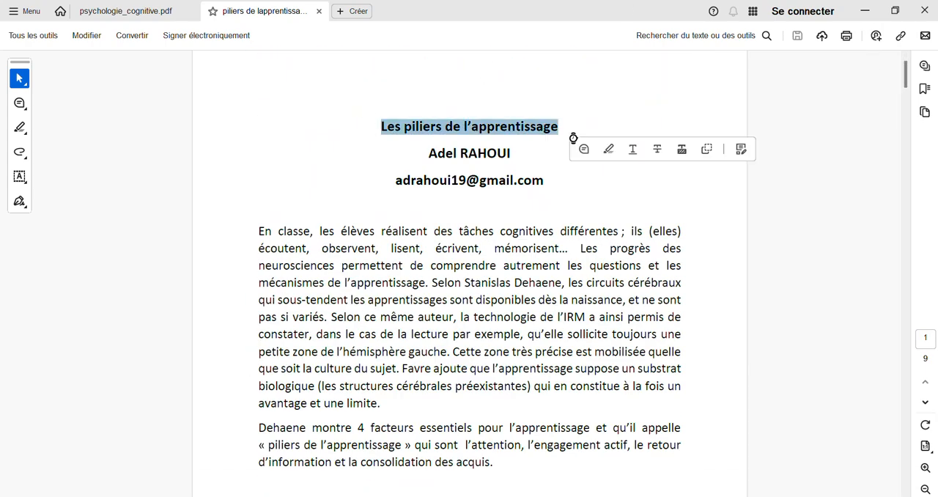
{"action": "mouse_move", "coordinate": [601, 496]}
{"action": "left_click", "coordinate": [553, 418]}
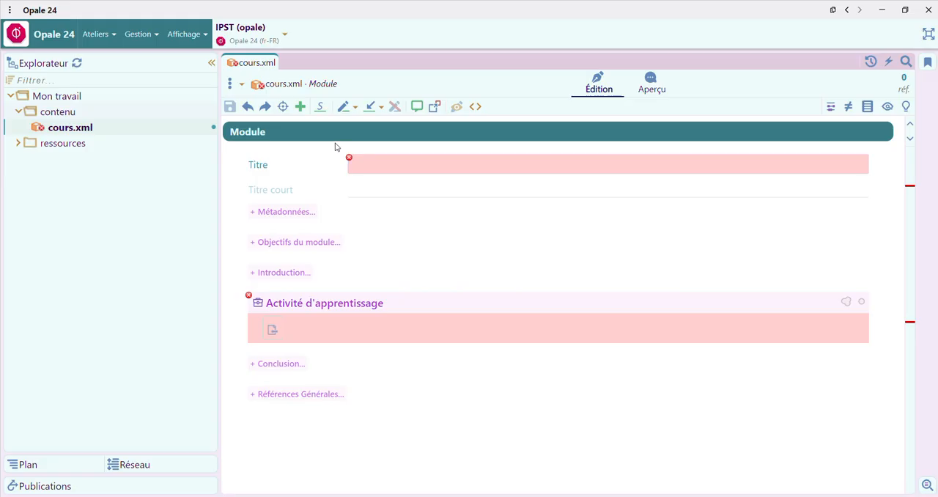
{"action": "left_click", "coordinate": [375, 164]}
{"action": "key", "text": "ctrl+v"}
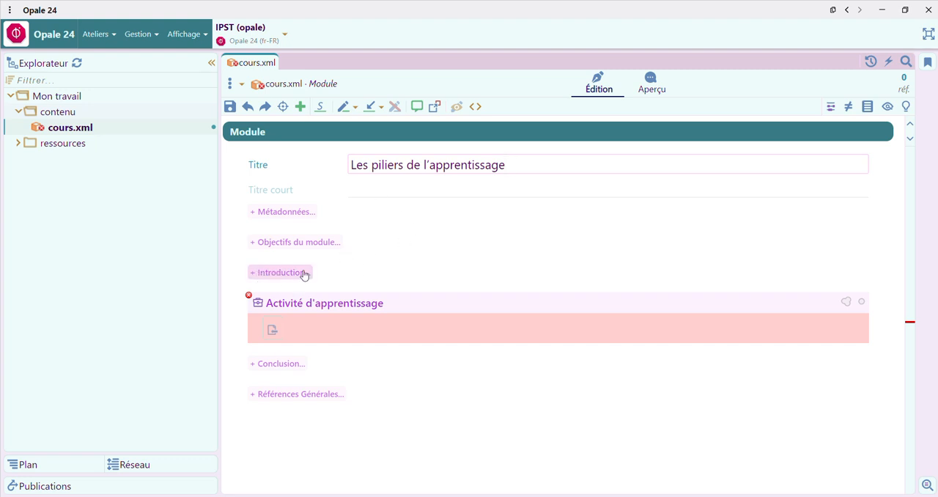
Step: Add the Métadonnées block to the module and look over the available licences without choosing one
{"action": "left_click", "coordinate": [285, 212]}
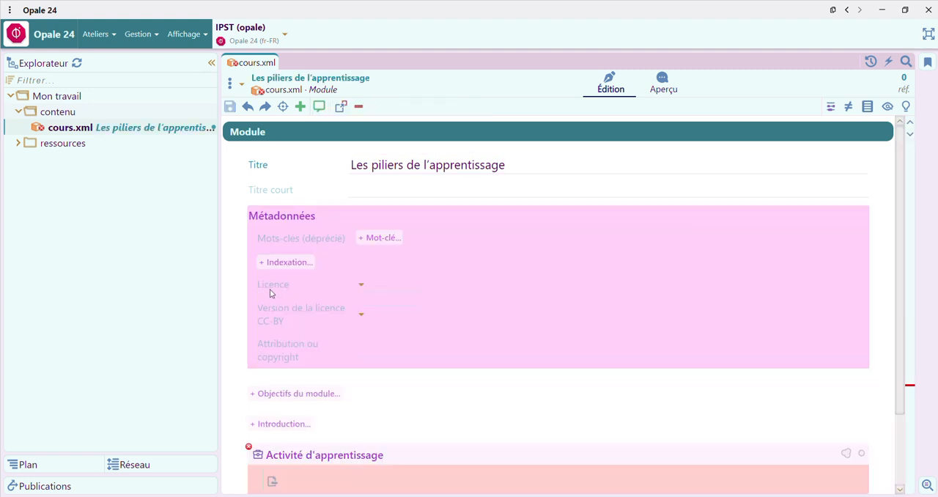
{"action": "left_click", "coordinate": [360, 285]}
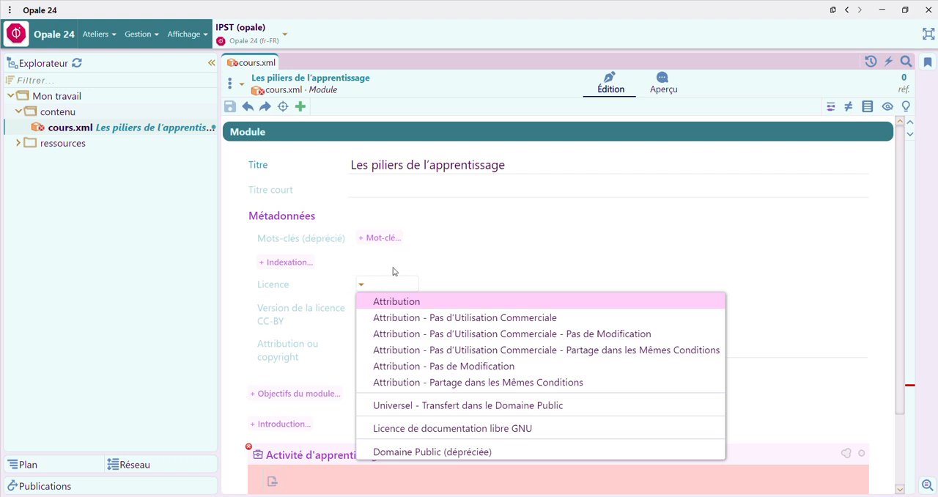
{"action": "left_click", "coordinate": [440, 253]}
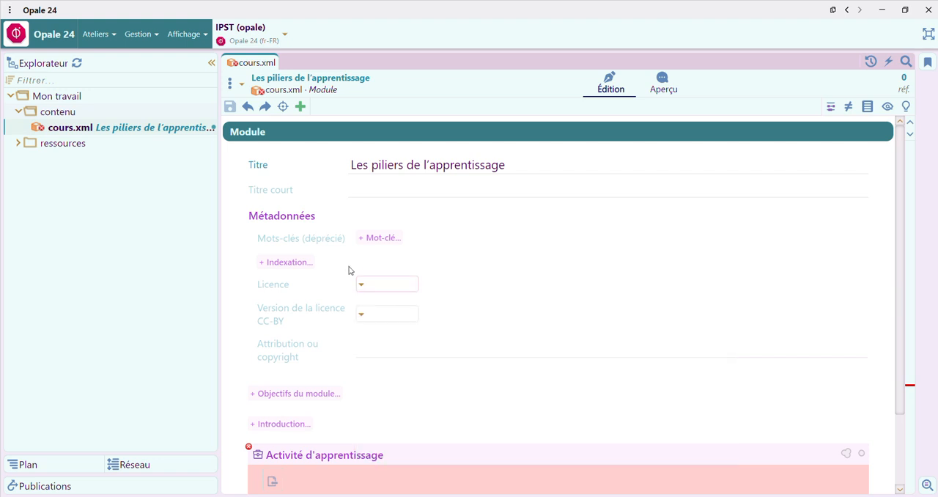
Step: Fill in the attribution or copyright field with "Créé par Mr." followed by the author's full name, checking its spelling in the PDF
{"action": "left_click", "coordinate": [357, 352]}
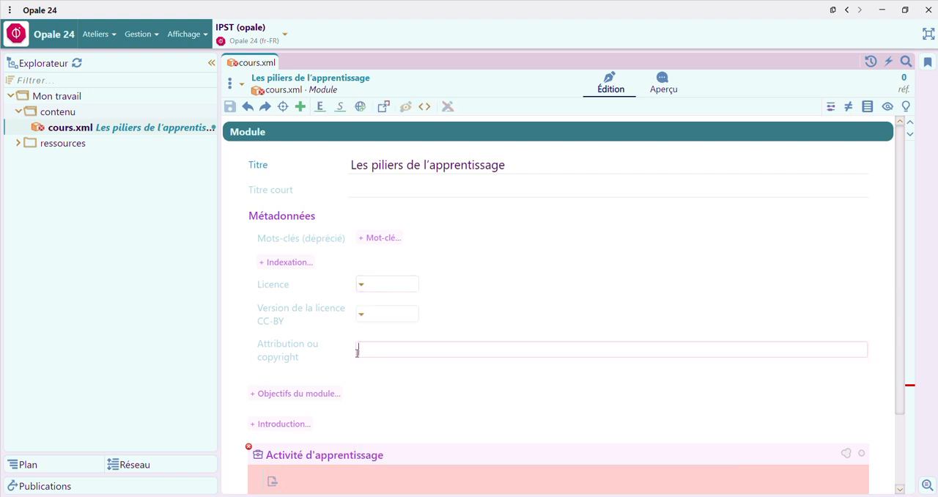
{"action": "type", "text": "Cré"}
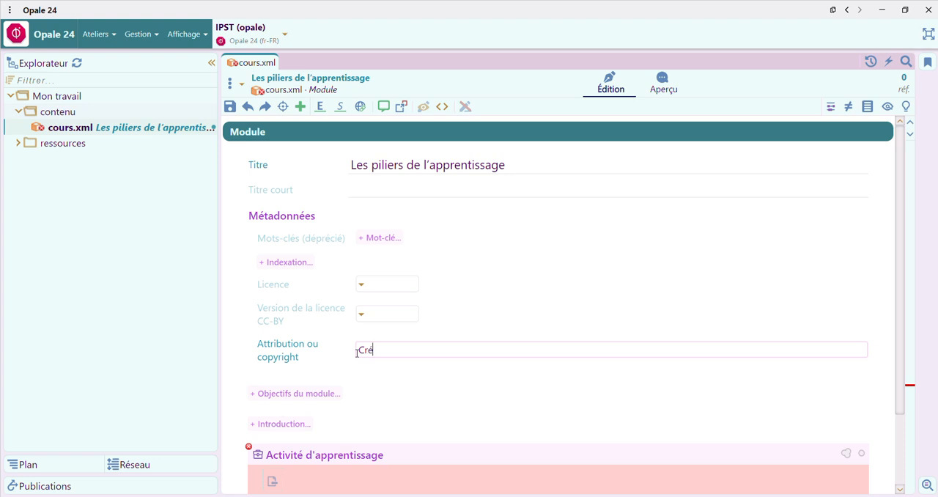
{"action": "type", "text": "é par Mr"}
{"action": "type", "text": ". Ad"}
{"action": "left_click", "coordinate": [806, 458]}
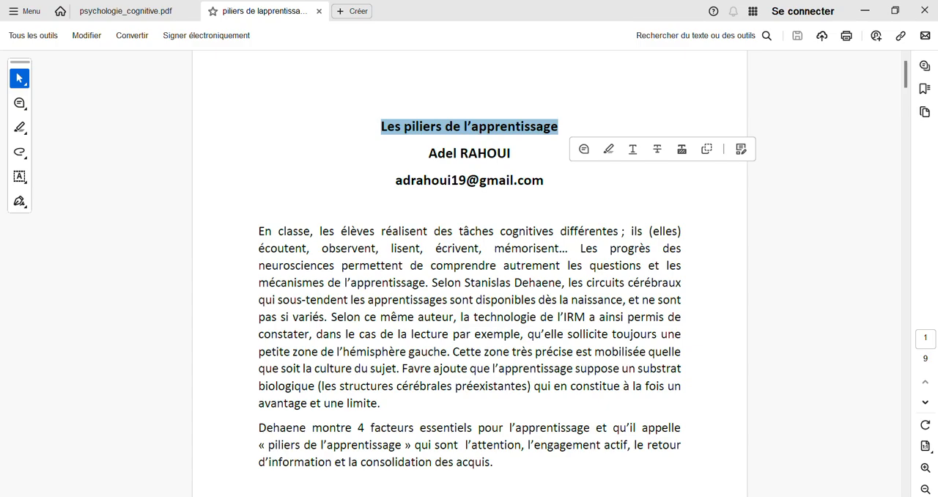
{"action": "key", "text": "alt+Tab"}
{"action": "type", "text": "el Ra"}
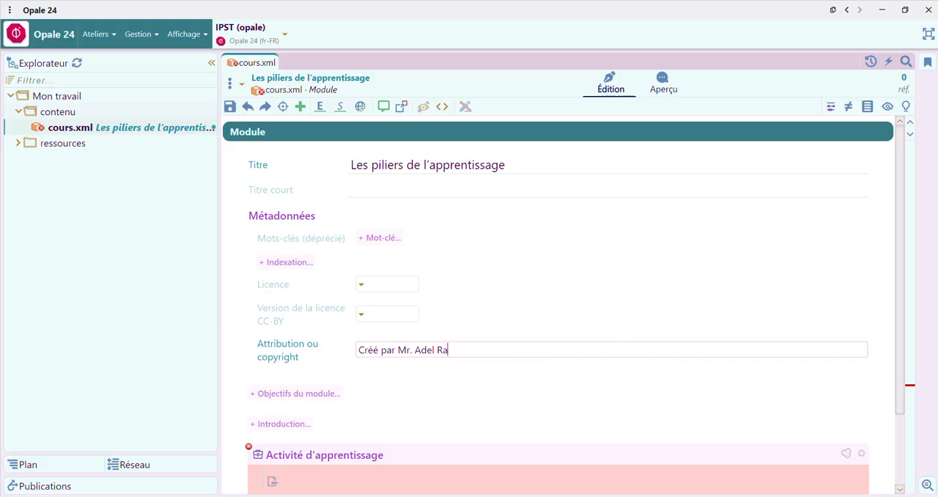
{"action": "type", "text": "hou"}
{"action": "mouse_move", "coordinate": [655, 496]}
{"action": "left_click", "coordinate": [722, 466]}
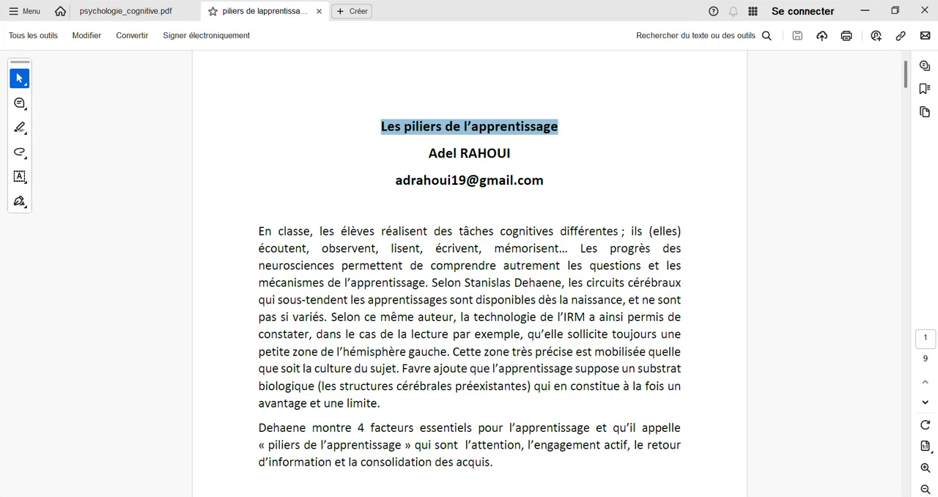
{"action": "key", "text": "alt+Tab"}
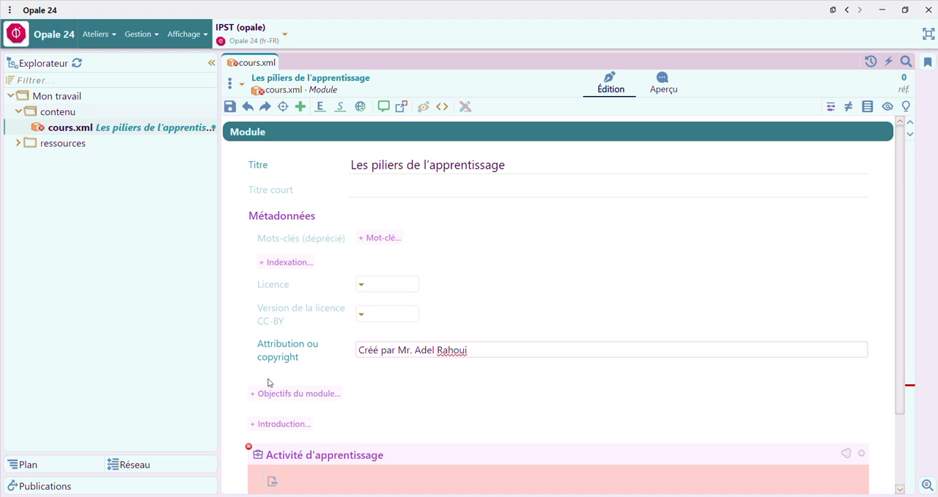
Step: Collapse the Métadonnées block, add an Introduction block to the module and save
{"action": "left_click", "coordinate": [319, 217]}
{"action": "left_click", "coordinate": [320, 218]}
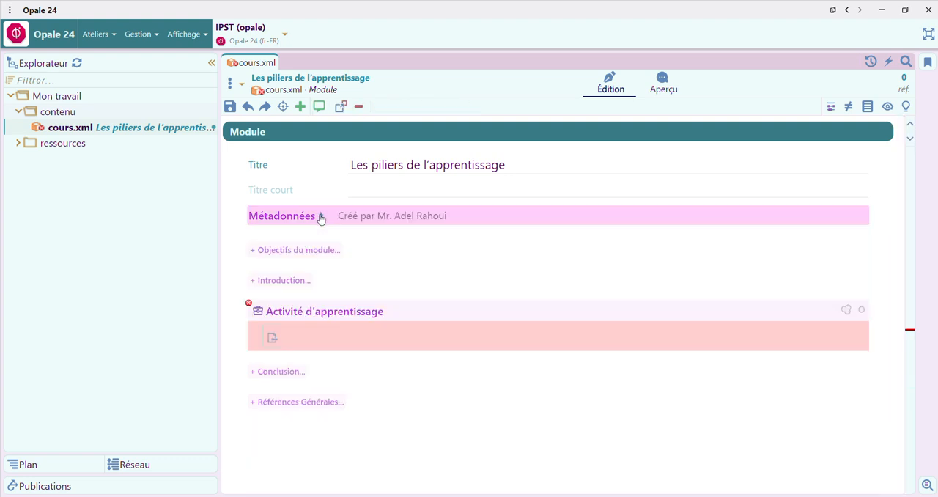
{"action": "left_click", "coordinate": [285, 281]}
{"action": "key", "text": "ctrl+s"}
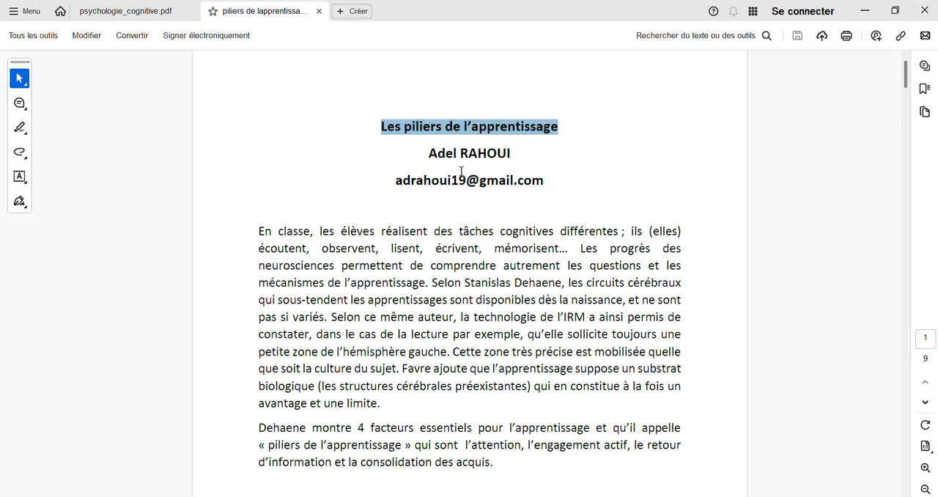
Step: Copy the PDF's two opening paragraphs into the module's Introduction text, collapse the block and save
{"action": "left_click_drag", "start_coordinate": [259, 231], "coordinate": [500, 470]}
{"action": "key", "text": "ctrl+c"}
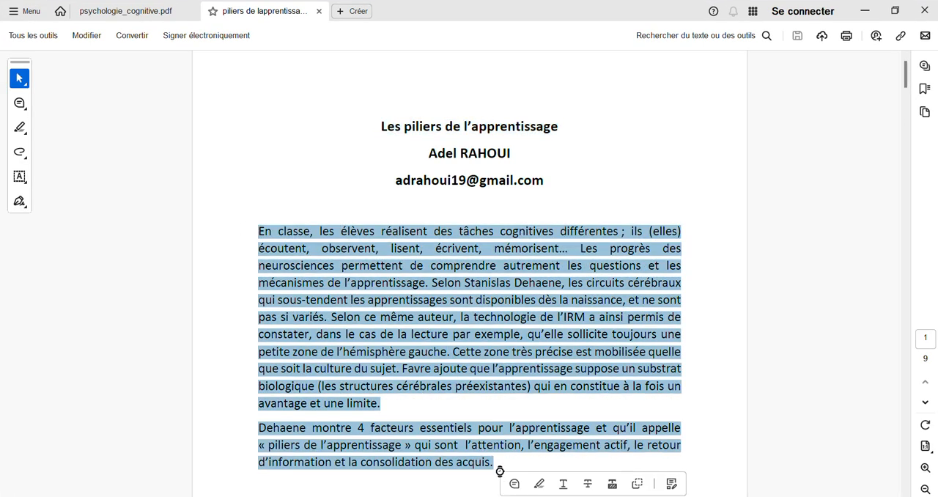
{"action": "left_click", "coordinate": [601, 496]}
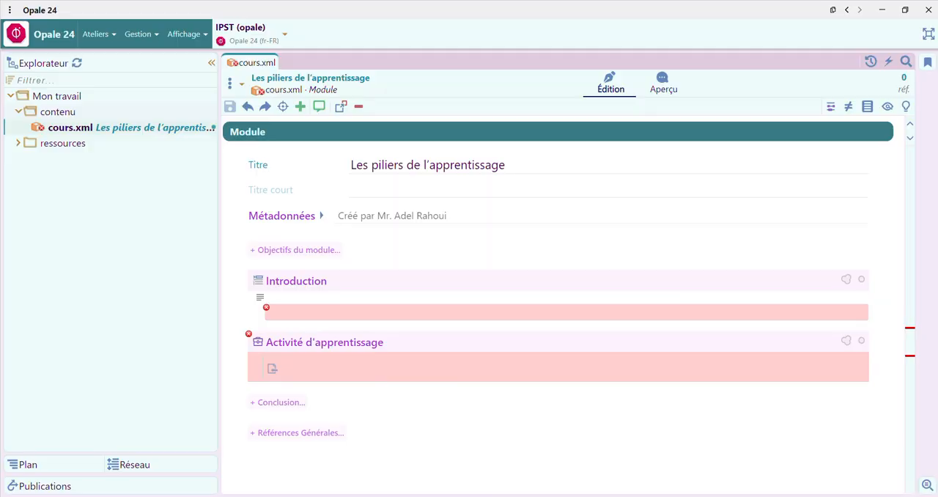
{"action": "left_click", "coordinate": [301, 314]}
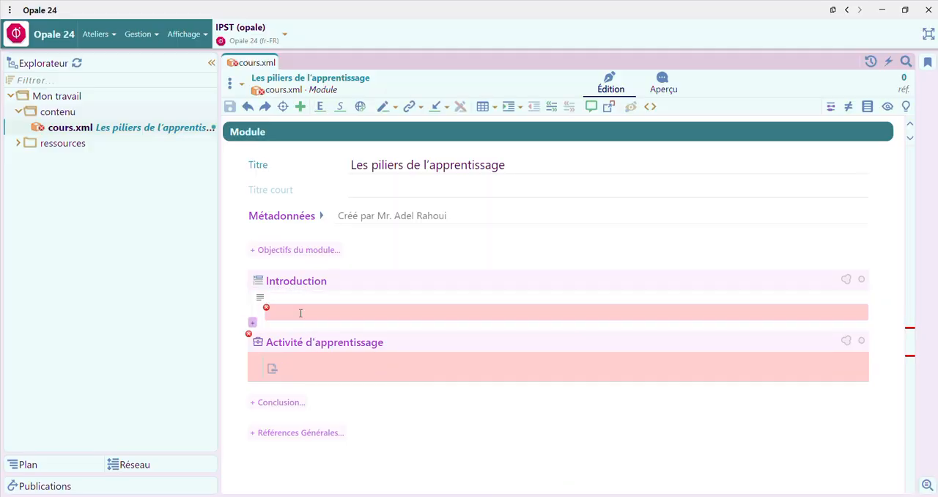
{"action": "key", "text": "ctrl+v"}
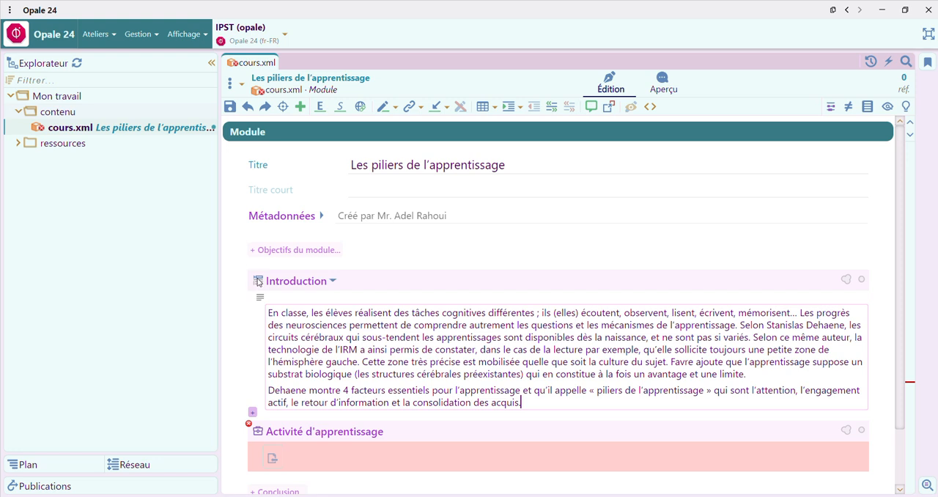
{"action": "left_click", "coordinate": [333, 282]}
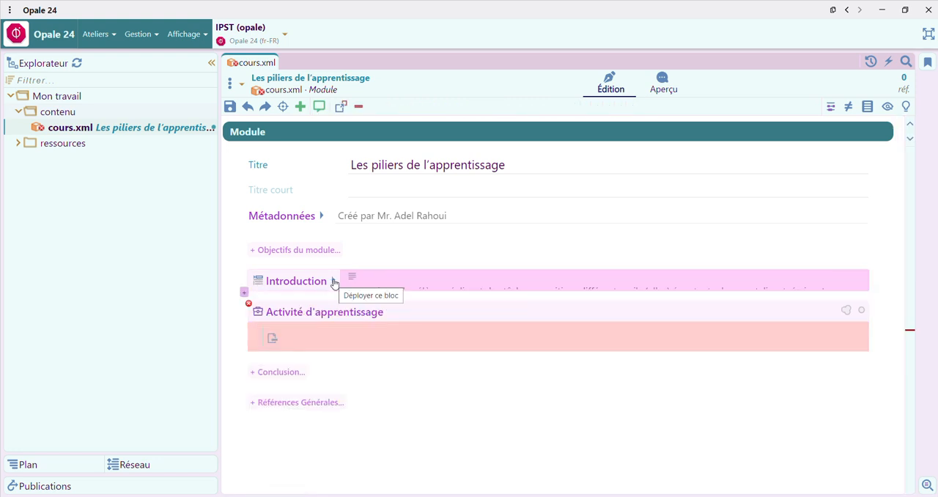
{"action": "key", "text": "ctrl+s"}
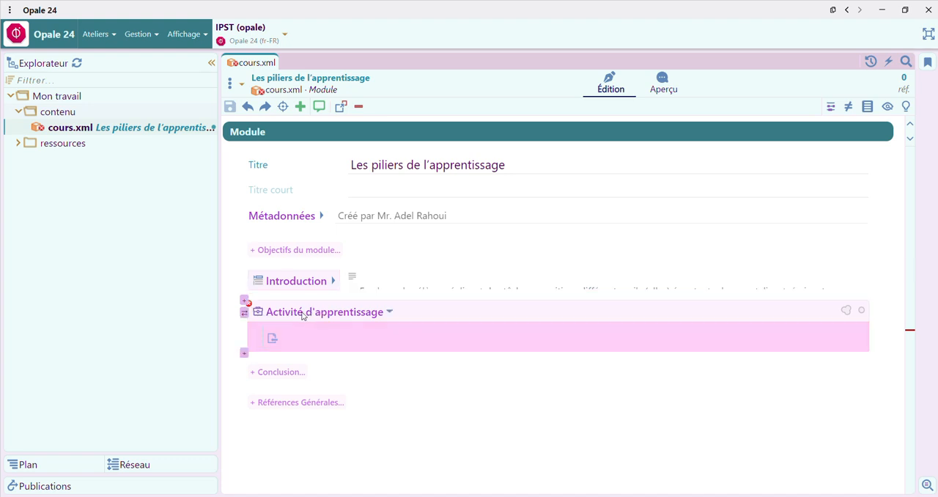
Step: Insert a blank internalised Division between the Introduction and the Activité d'apprentissage block
{"action": "left_click", "coordinate": [271, 338]}
{"action": "left_click", "coordinate": [244, 302]}
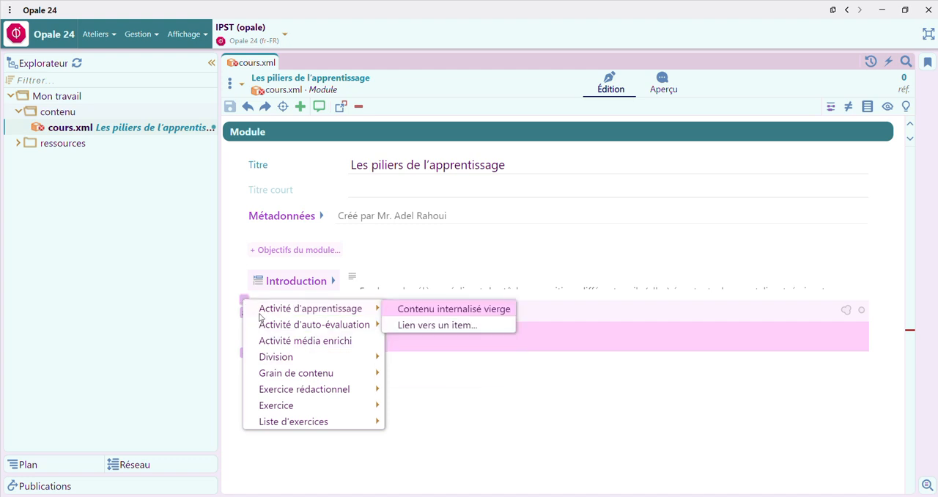
{"action": "mouse_move", "coordinate": [254, 325]}
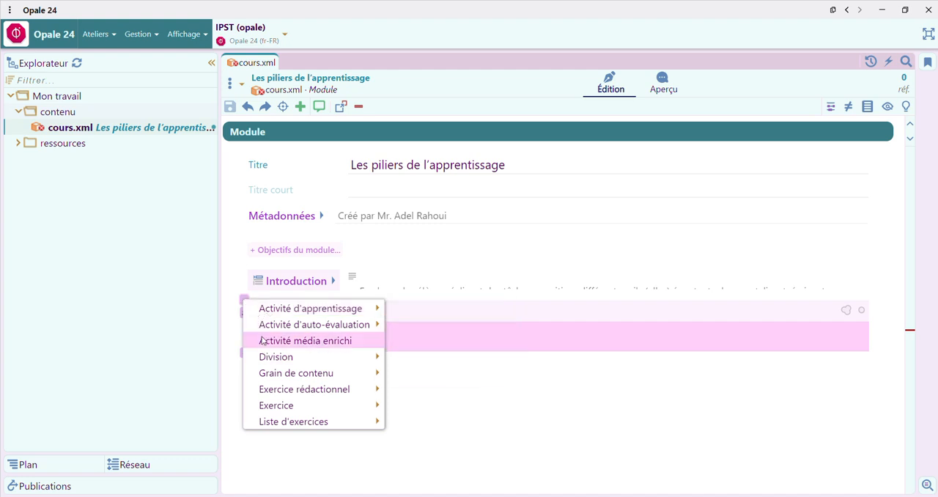
{"action": "mouse_move", "coordinate": [263, 357]}
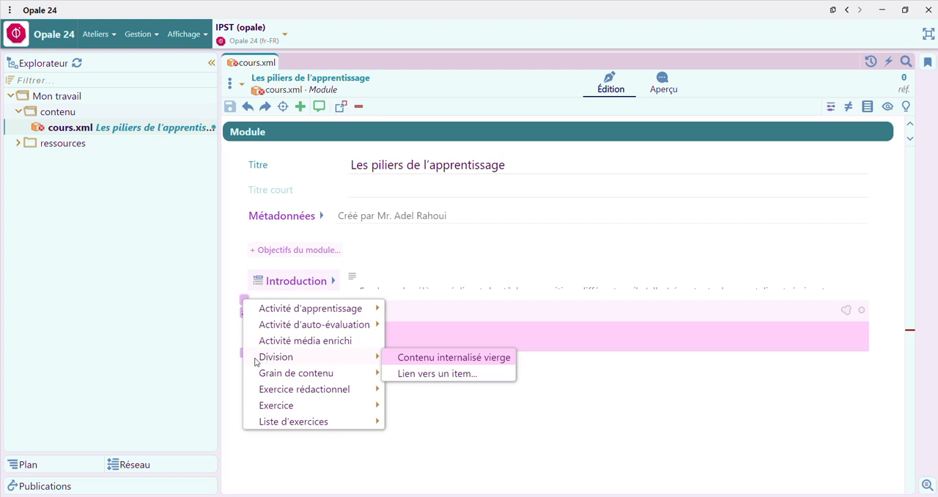
{"action": "mouse_move", "coordinate": [262, 372]}
{"action": "left_click", "coordinate": [270, 357]}
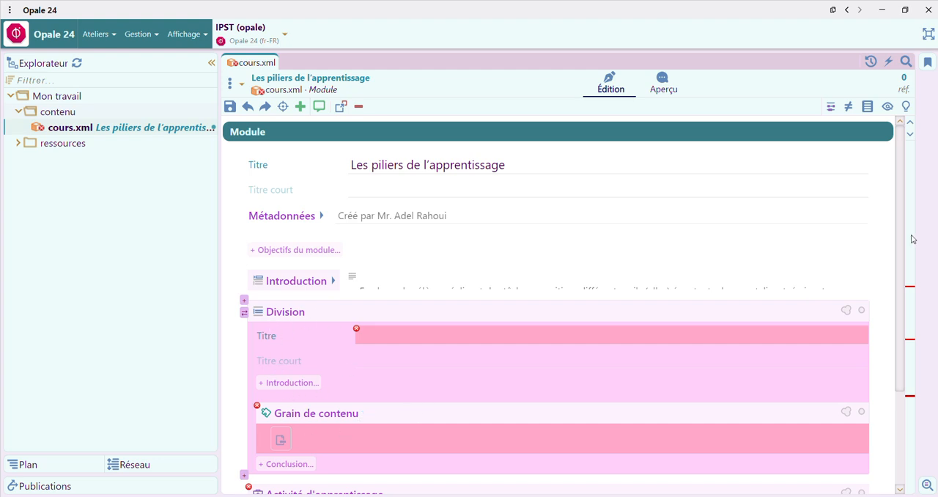
{"action": "left_click_drag", "start_coordinate": [901, 246], "coordinate": [914, 351]}
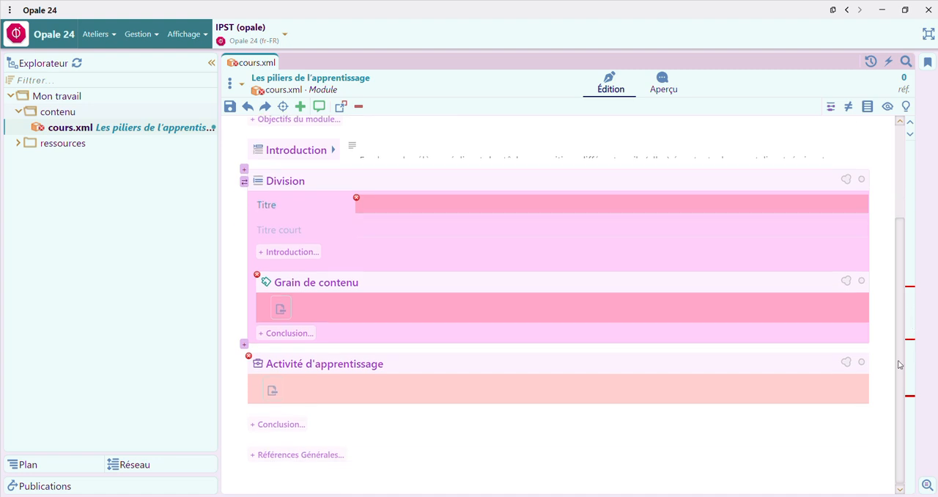
Step: Delete the empty Activité d'apprentissage block from the module and save
{"action": "left_click", "coordinate": [328, 365]}
{"action": "right_click", "coordinate": [326, 364]}
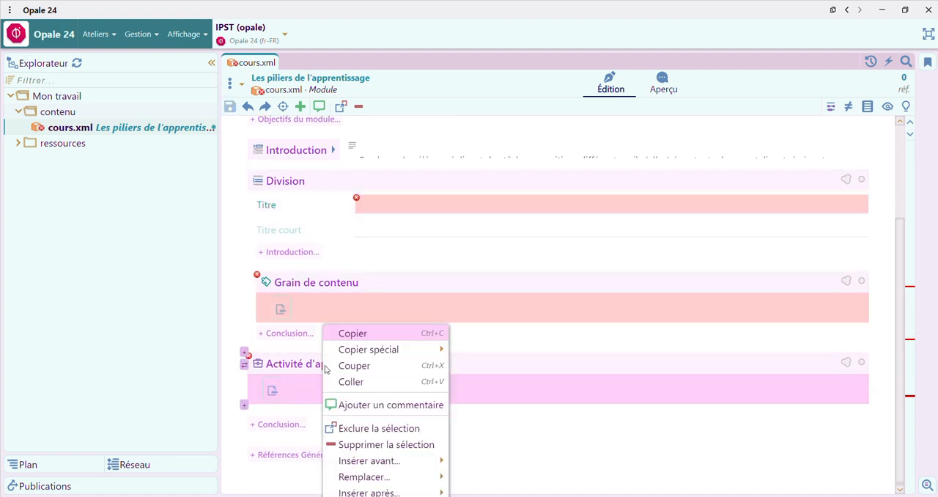
{"action": "left_click", "coordinate": [386, 444]}
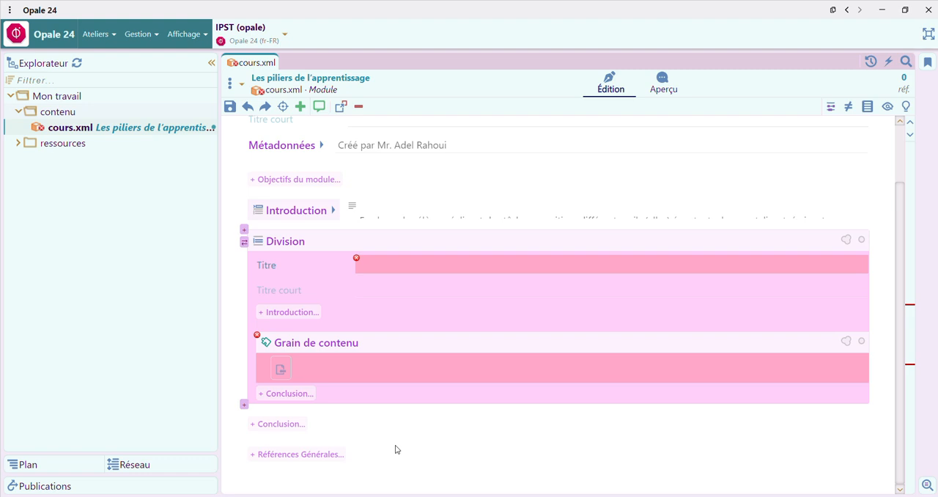
{"action": "key", "text": "ctrl+s"}
Step: Try to delete the empty Grain de contenu block inside the Division
{"action": "left_click", "coordinate": [319, 349]}
{"action": "right_click", "coordinate": [319, 350]}
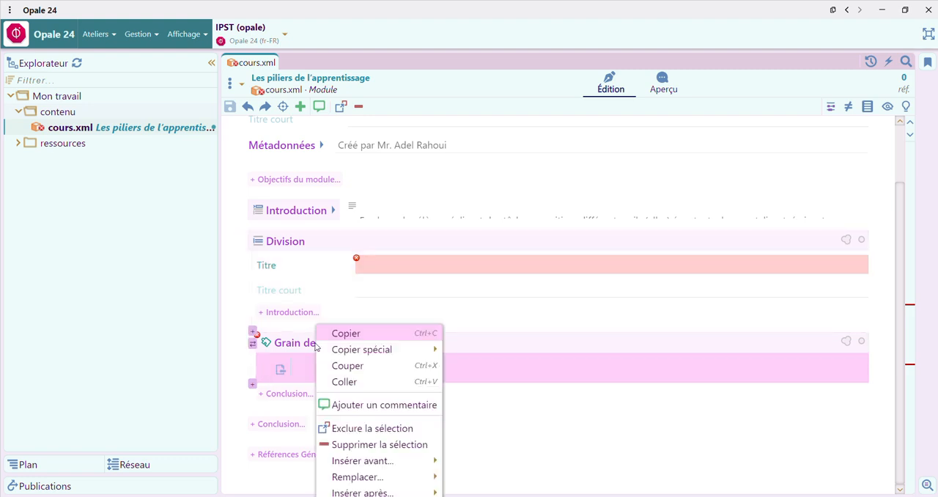
{"action": "left_click", "coordinate": [397, 445]}
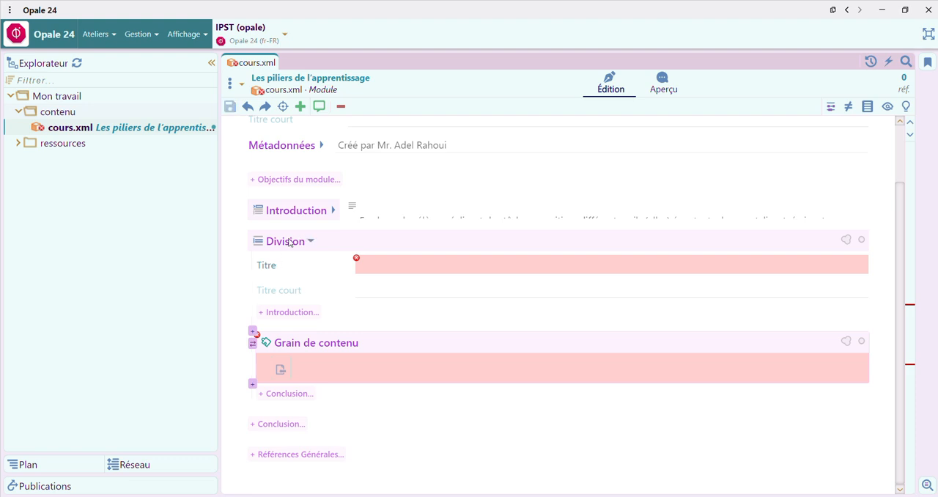
{"action": "right_click", "coordinate": [282, 342]}
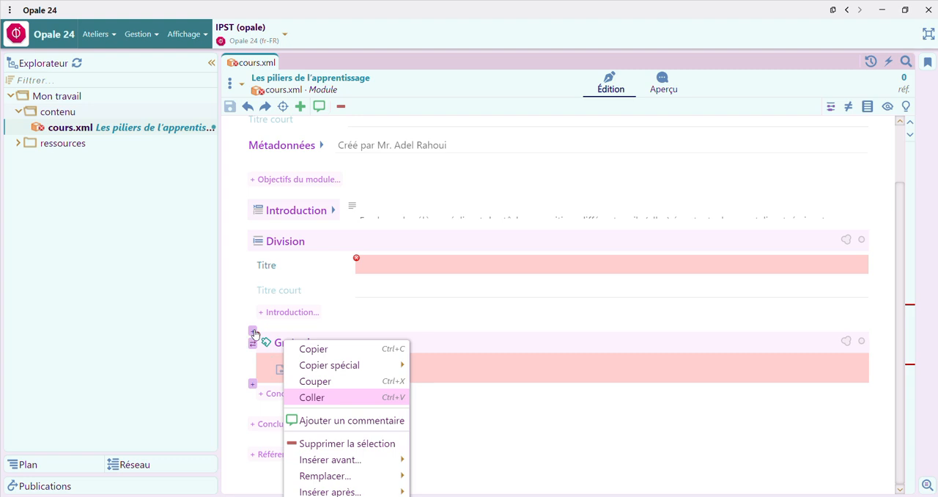
{"action": "left_click", "coordinate": [252, 333]}
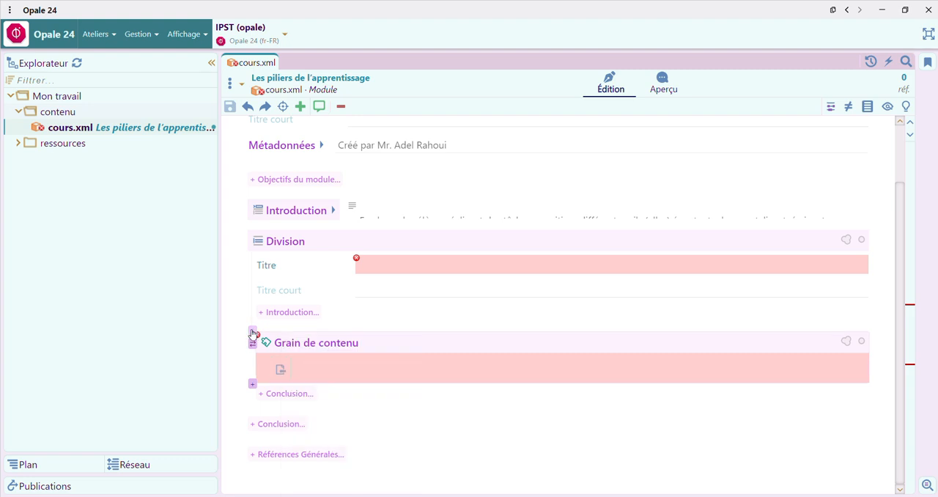
{"action": "left_click", "coordinate": [253, 333]}
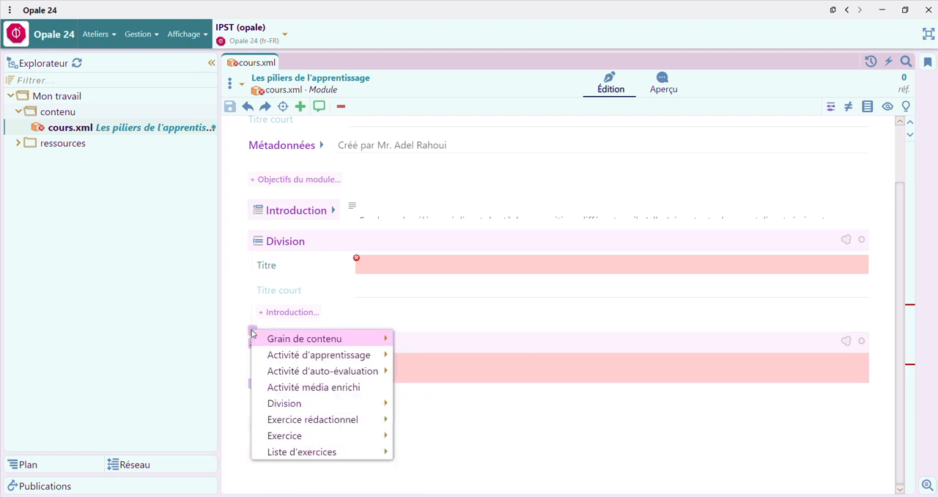
{"action": "left_click", "coordinate": [475, 350]}
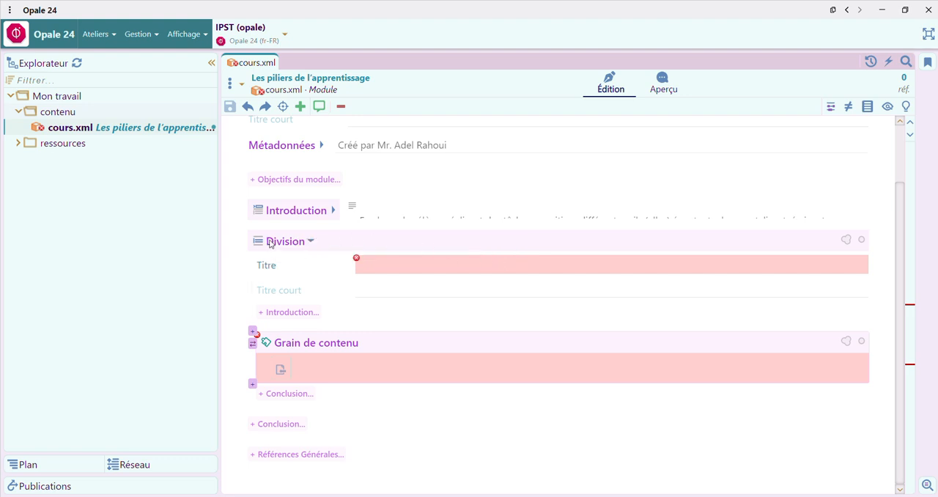
Step: Collapse the existing Division and insert three more blank internalised Divisions between it and the Introduction
{"action": "left_click", "coordinate": [310, 243]}
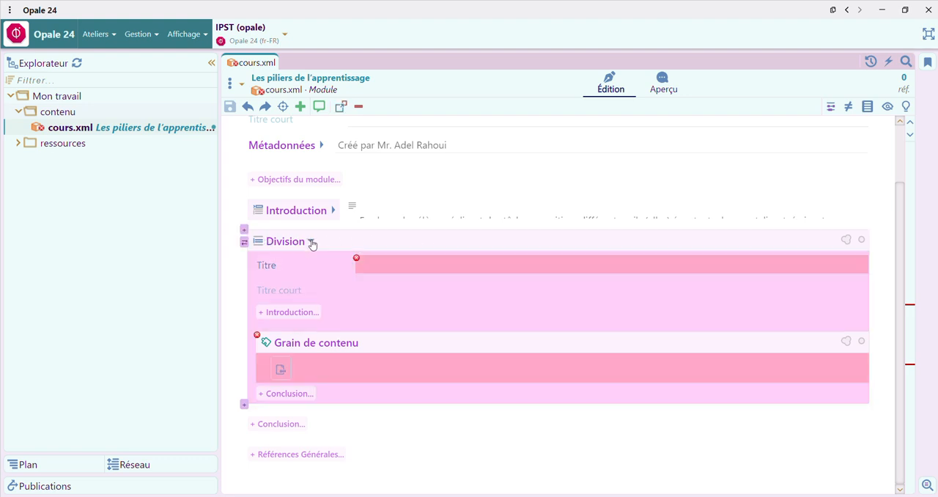
{"action": "left_click", "coordinate": [311, 242]}
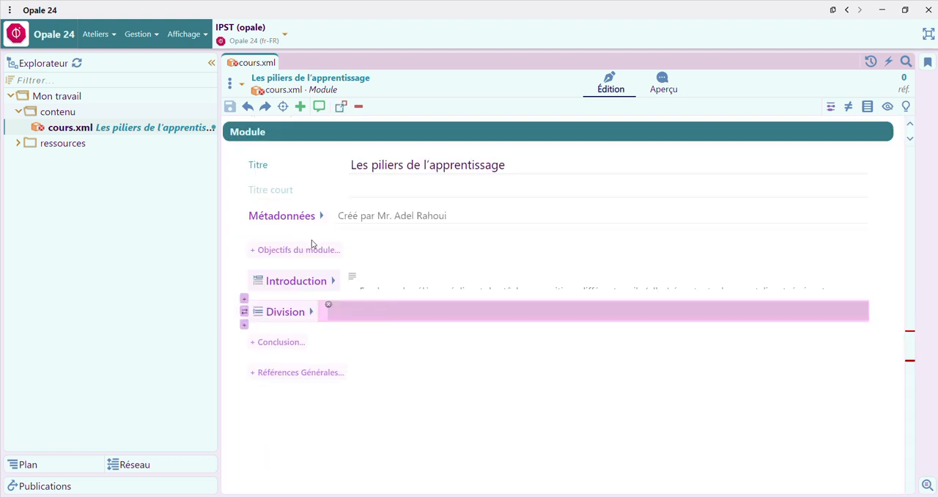
{"action": "left_click", "coordinate": [244, 299]}
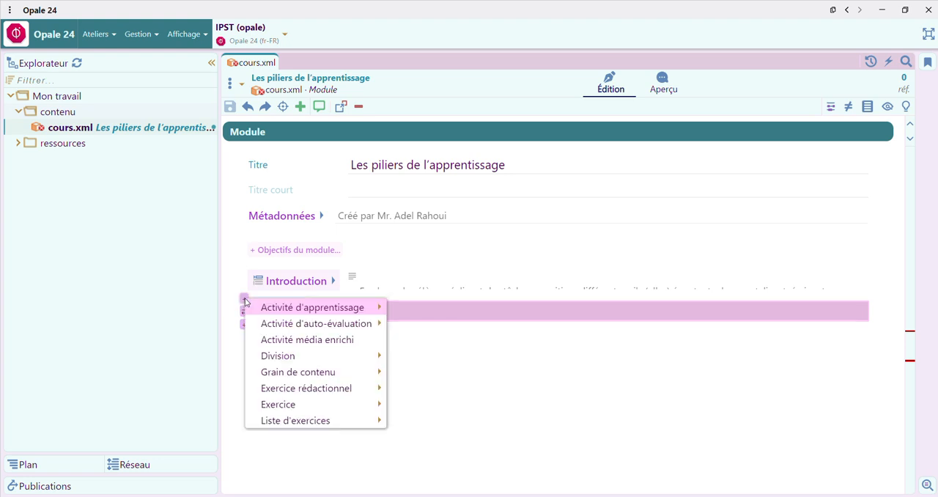
{"action": "left_click", "coordinate": [268, 356]}
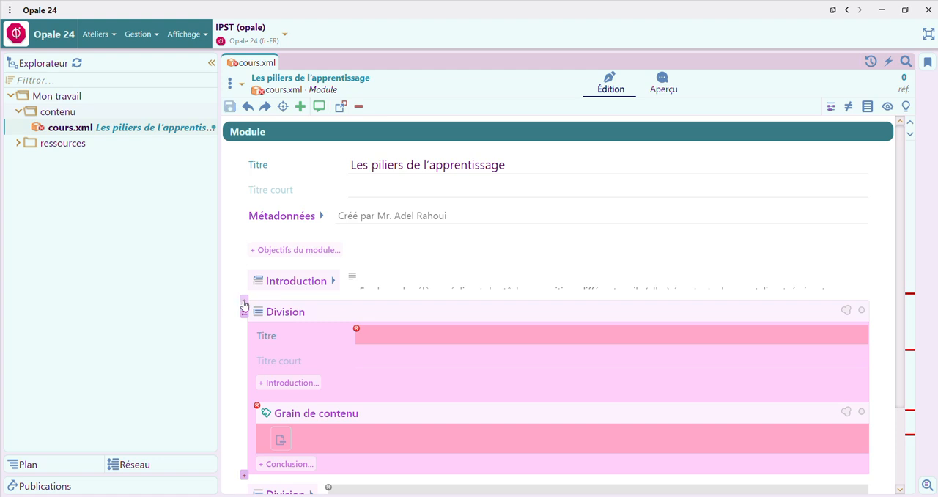
{"action": "left_click", "coordinate": [244, 303]}
{"action": "mouse_move", "coordinate": [288, 366]}
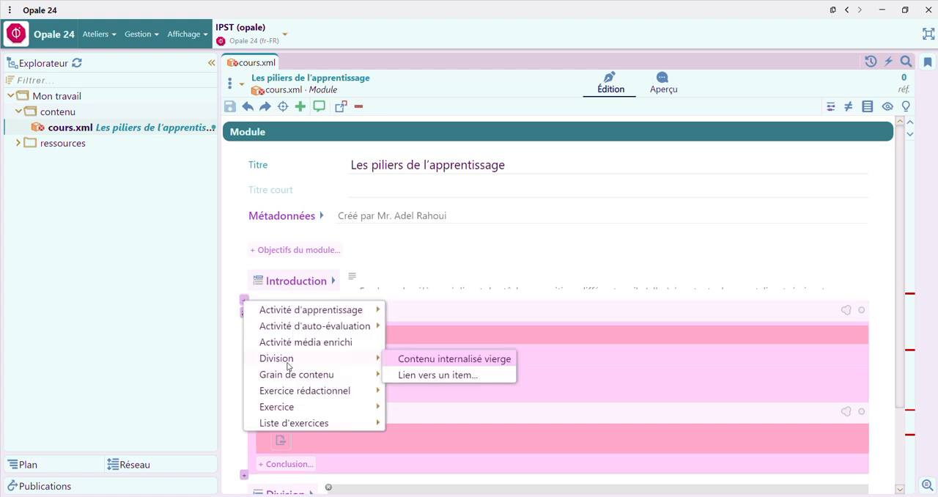
{"action": "left_click", "coordinate": [276, 358]}
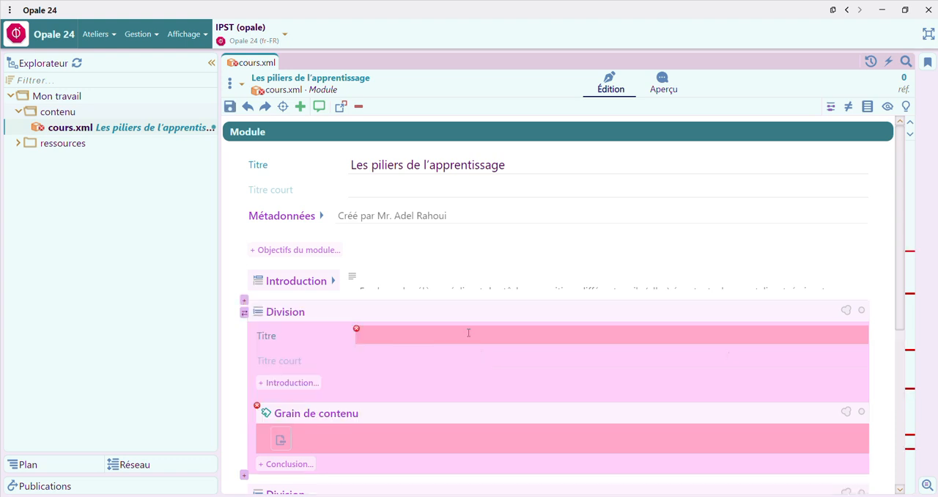
{"action": "left_click", "coordinate": [429, 339]}
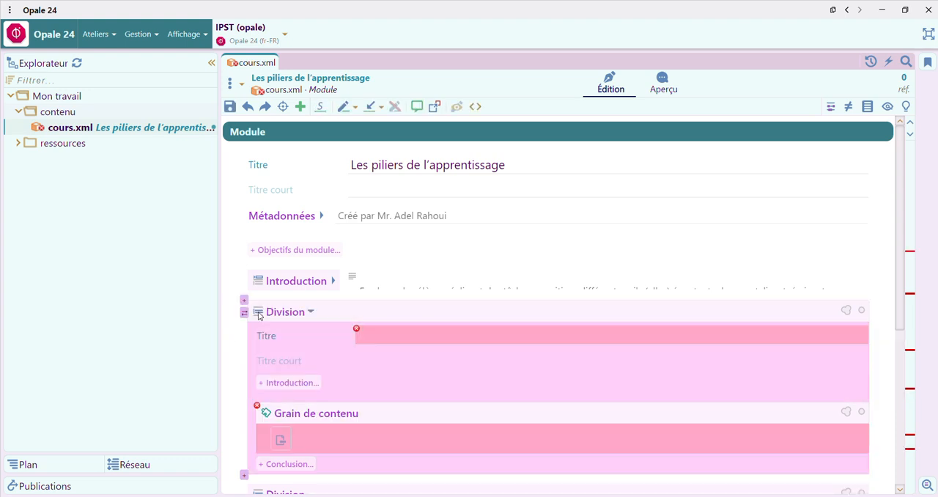
{"action": "left_click", "coordinate": [244, 300]}
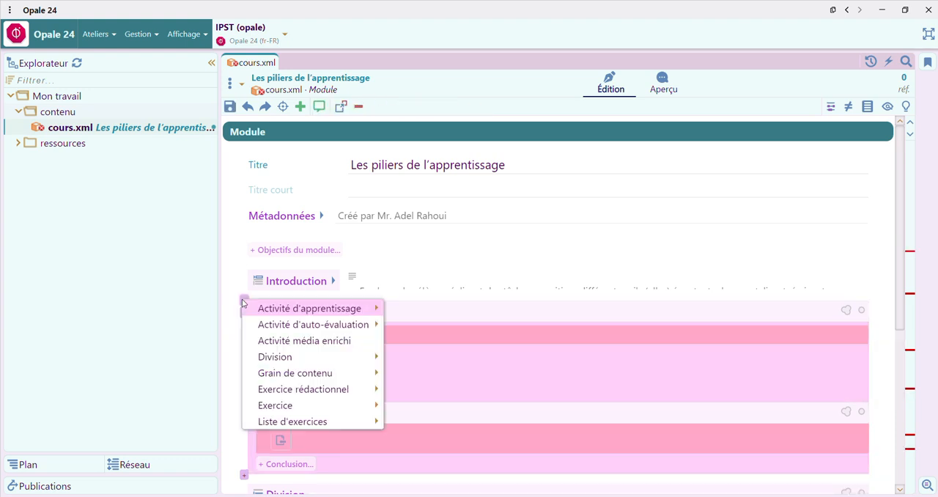
{"action": "left_click", "coordinate": [274, 359]}
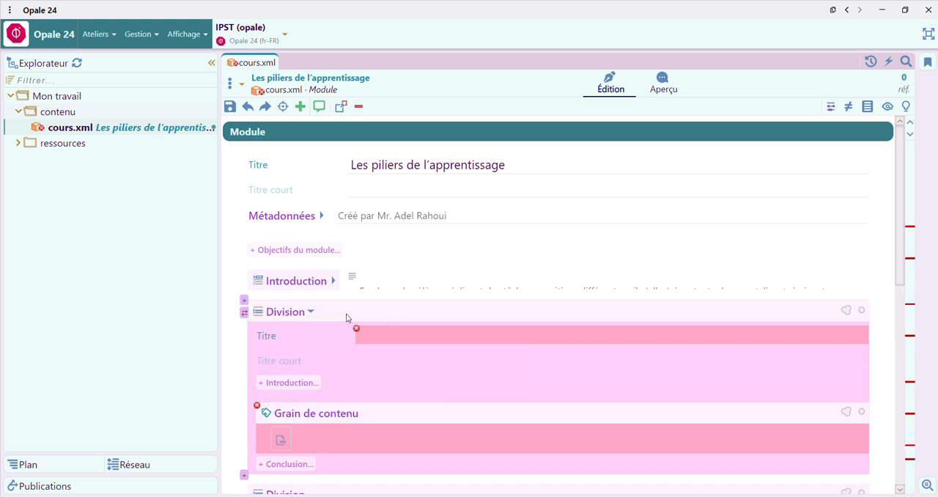
Step: Start filling the first Division's title by switching to piliers de lapprentissage.pdf and selecting the heading "1- L'attention :"
{"action": "left_click", "coordinate": [457, 336]}
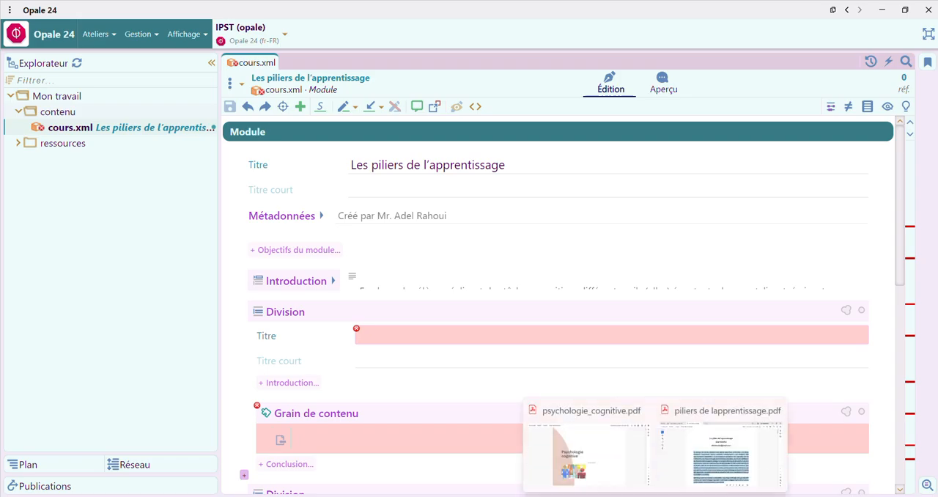
{"action": "left_click", "coordinate": [723, 447]}
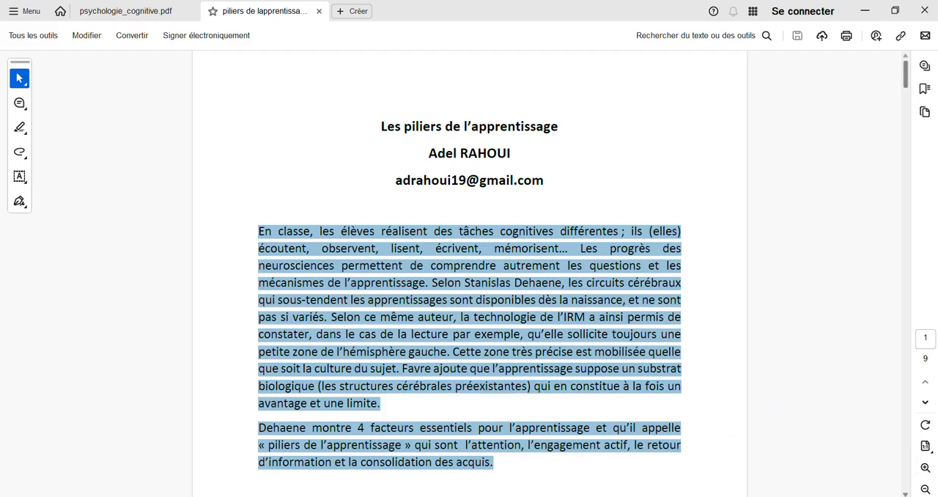
{"action": "scroll", "coordinate": [905, 493], "scroll_direction": "down", "scroll_amount": 2}
{"action": "scroll", "coordinate": [906, 493], "scroll_direction": "down", "scroll_amount": 5}
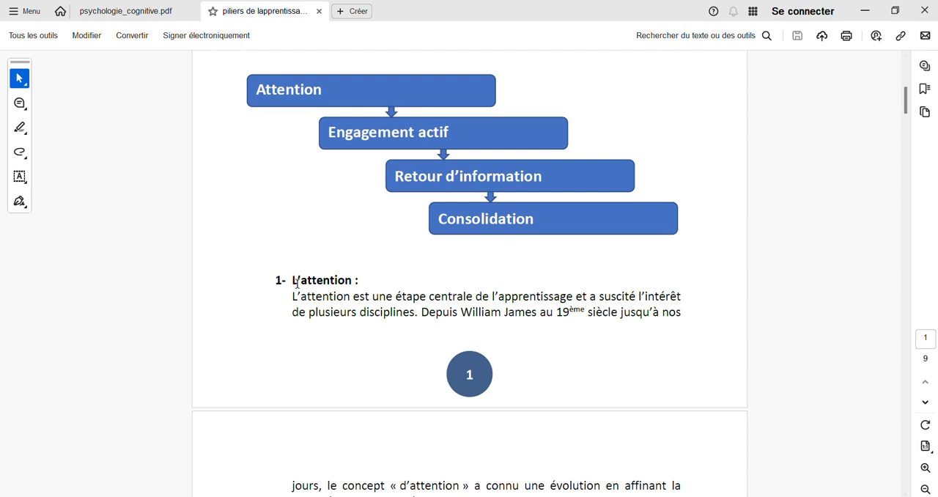
{"action": "left_click_drag", "start_coordinate": [274, 279], "coordinate": [371, 285]}
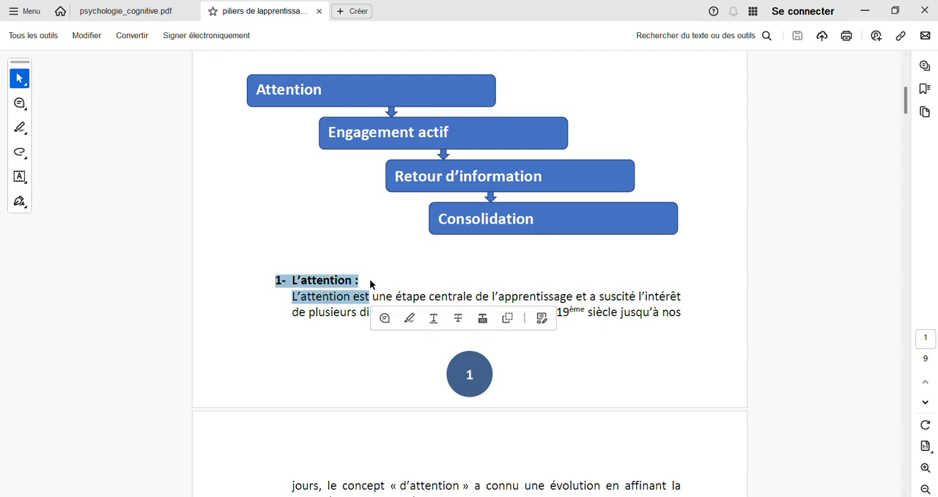
{"action": "left_click", "coordinate": [370, 282]}
{"action": "double_click", "coordinate": [368, 281]}
{"action": "left_click", "coordinate": [273, 279]}
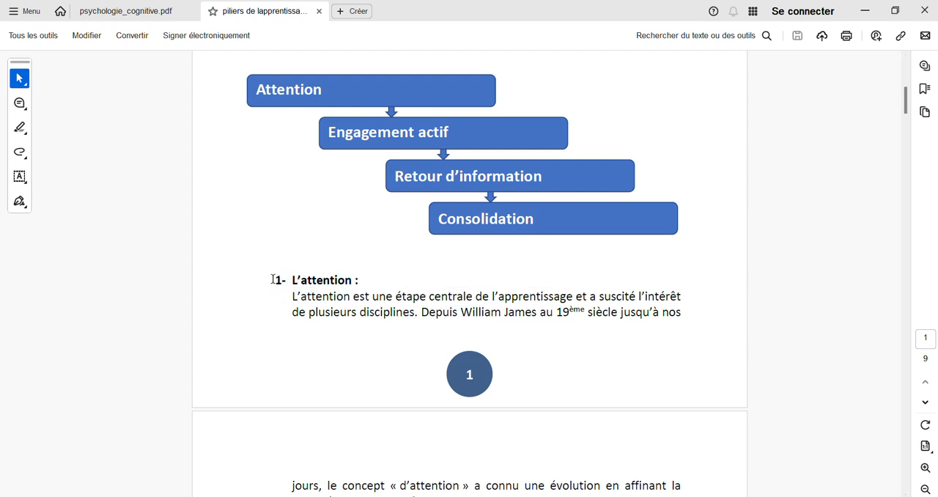